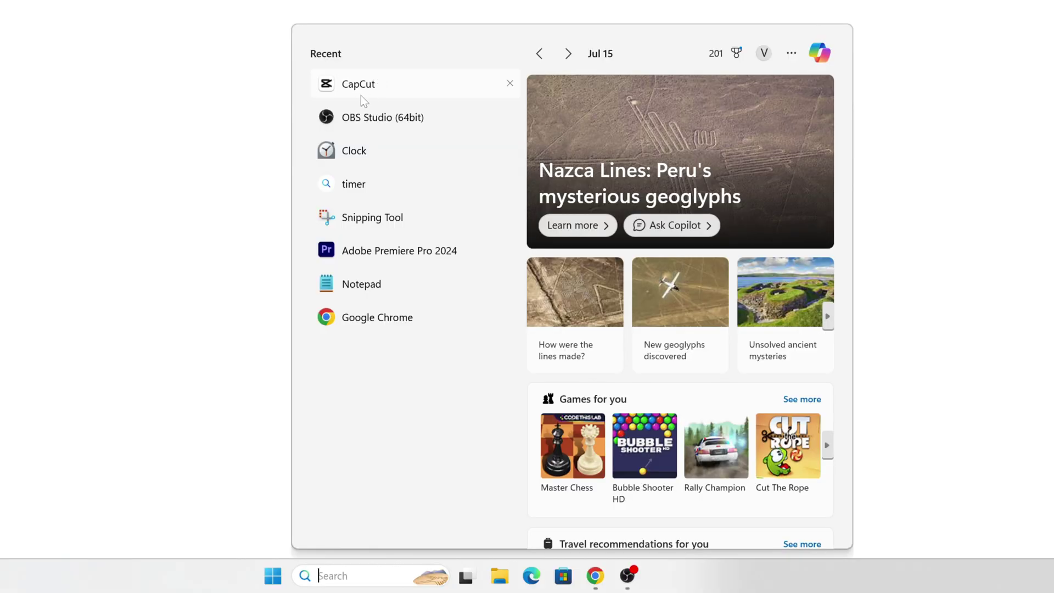
Step: Launch CapCut from the Start menu's Recent apps list
left_click(768, 495)
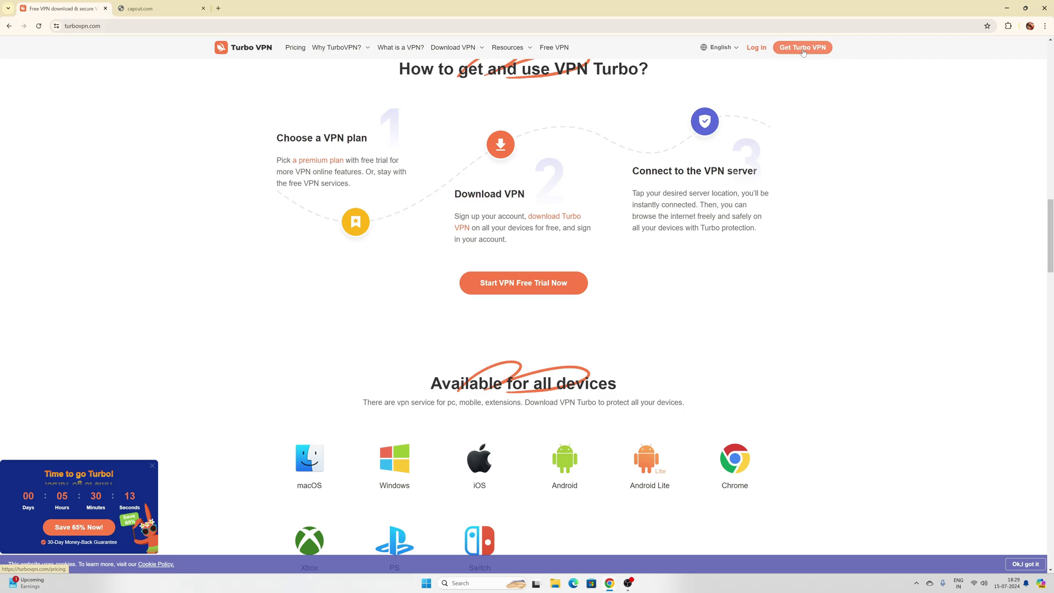
Step: Download the Windows version of Turbo VPN from the Turbo VPN website
left_click(802, 50)
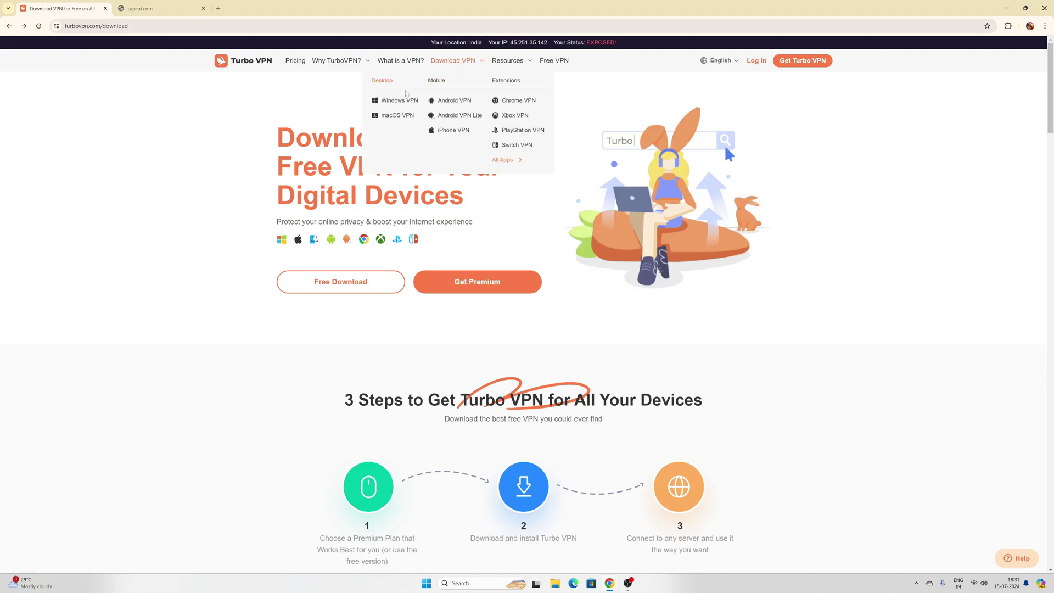
left_click(398, 101)
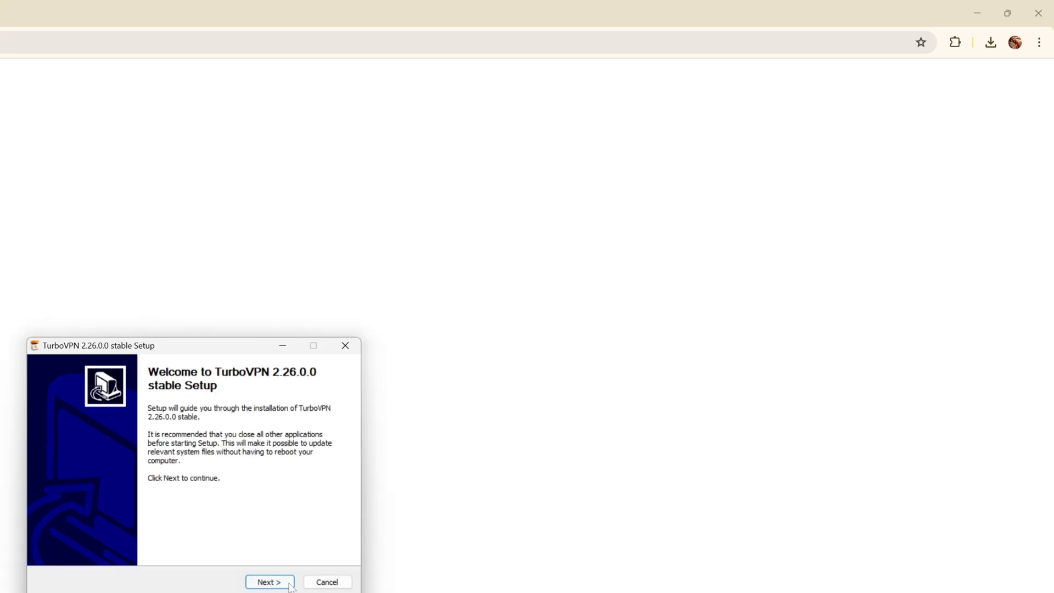
Step: Install Turbo VPN 2.26.0.0 into the default C:\Program Files (x86)\TurboVPN folder
left_click(290, 582)
left_click(271, 582)
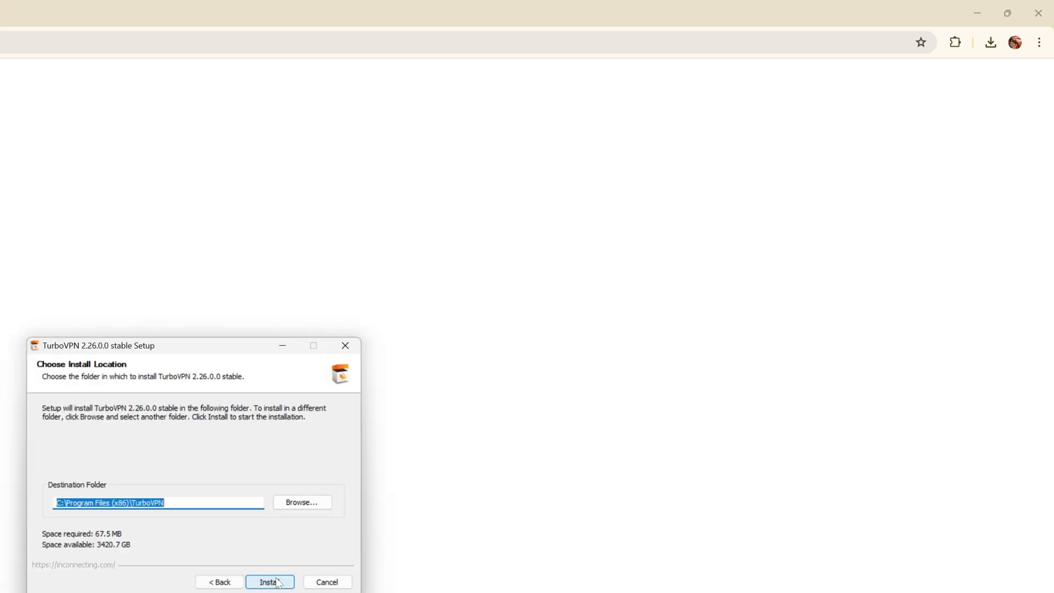
left_click(270, 581)
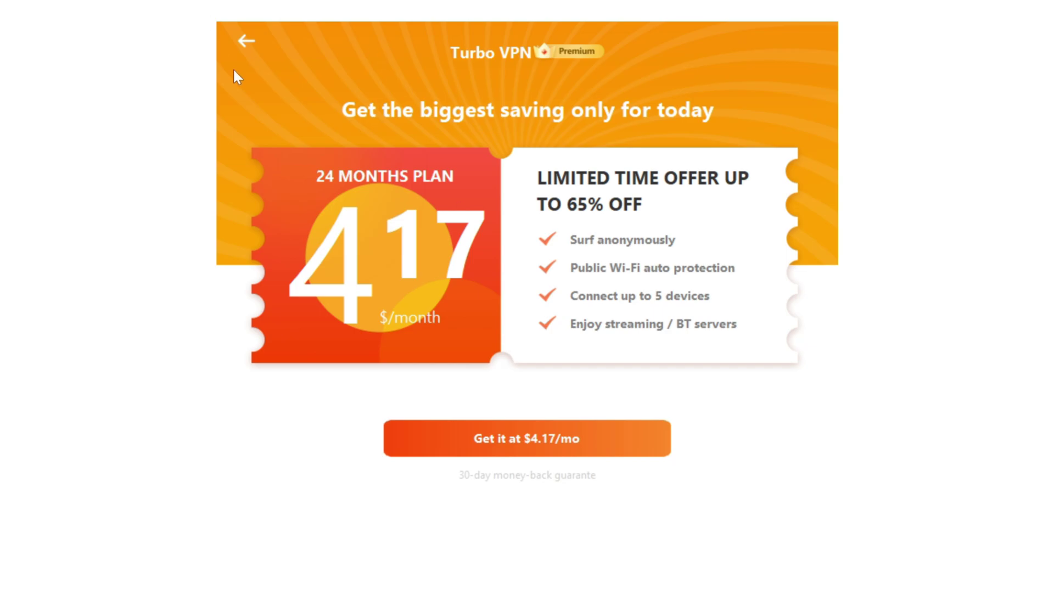
Step: Skip the premium offer and connect Turbo VPN through the free United States server
left_click(246, 42)
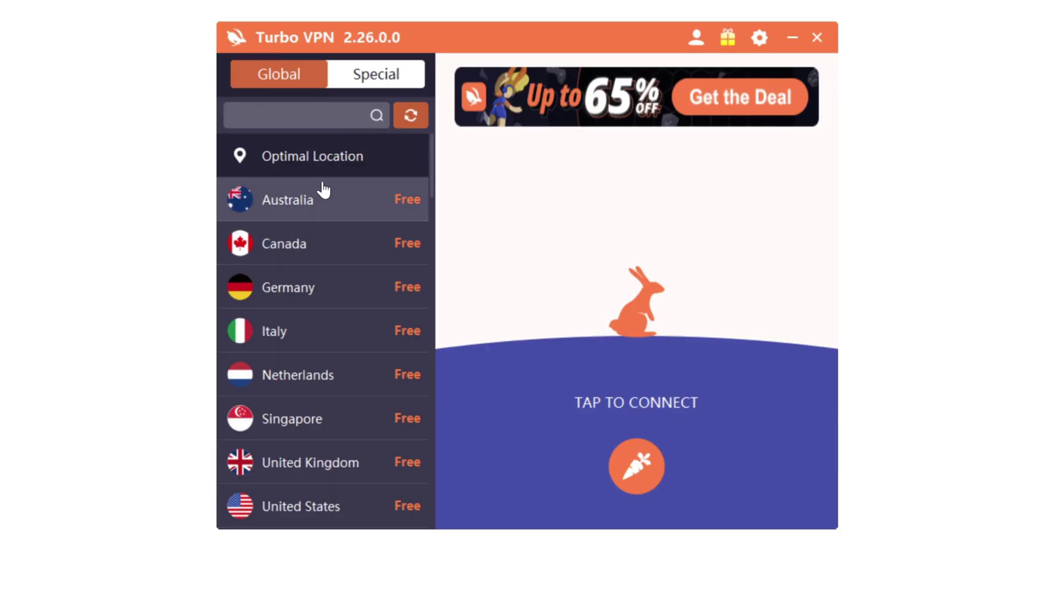
scroll(313, 296, "down", 5)
scroll(317, 310, "up", 1)
left_click(306, 241)
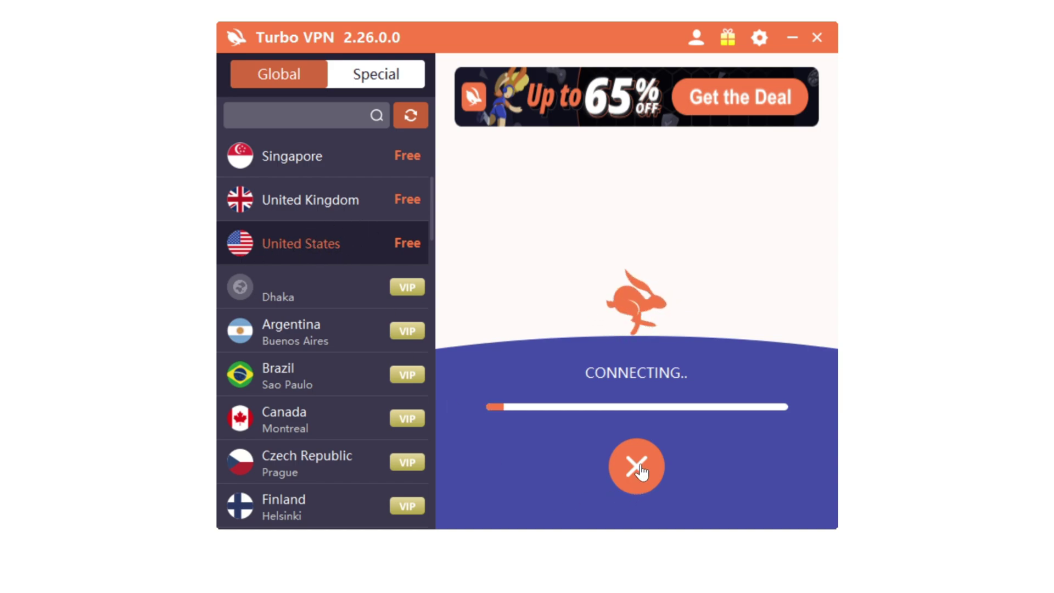
scroll(314, 330, "down", 2)
scroll(315, 331, "up", 8)
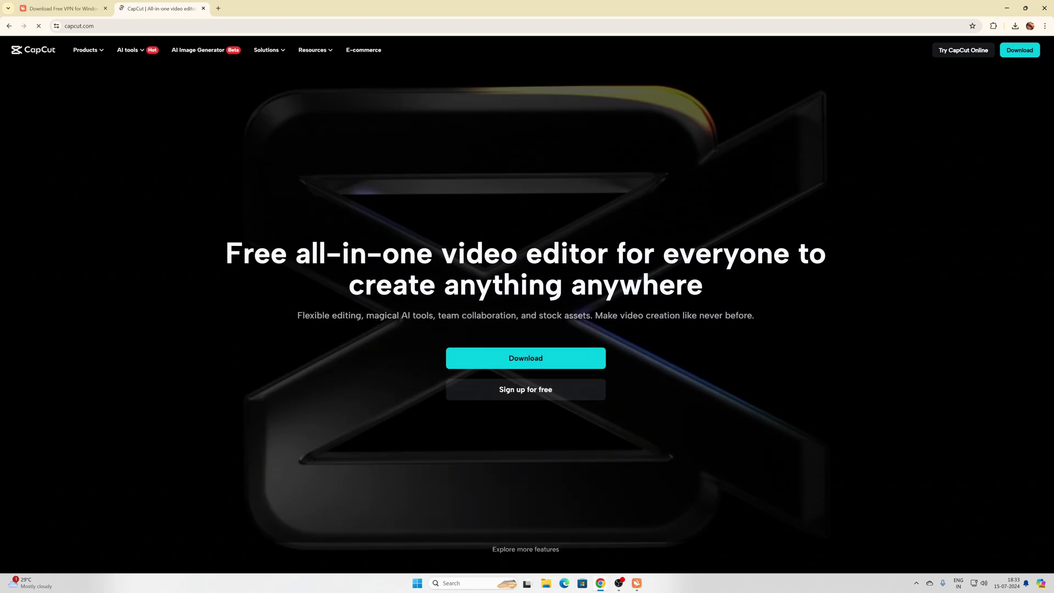
Step: Download the CapCut desktop installer from capcut.com and run it from Chrome's downloads
left_click(541, 359)
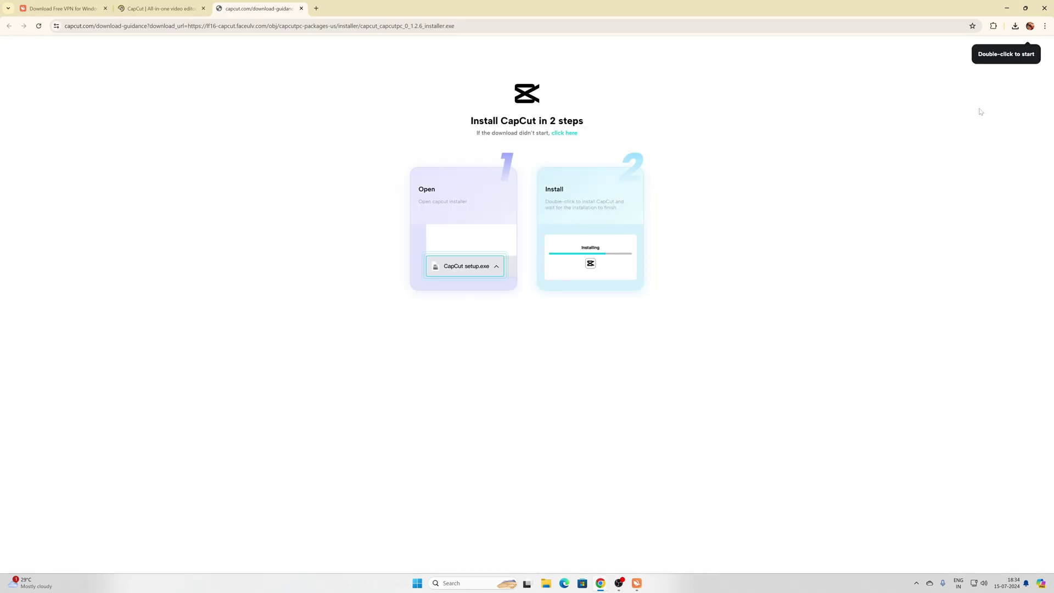
left_click(1015, 26)
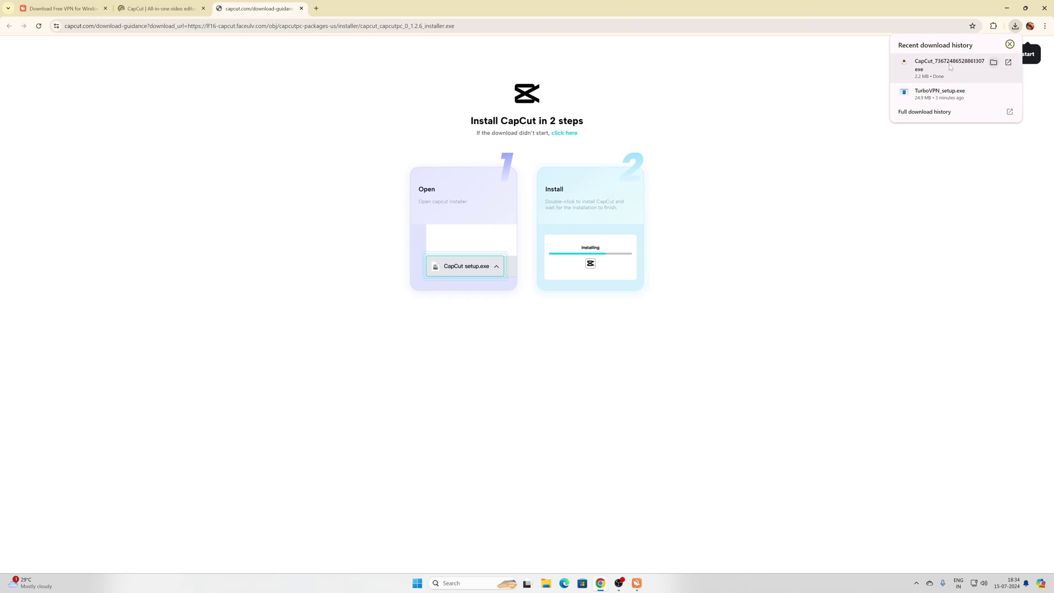
left_click(927, 67)
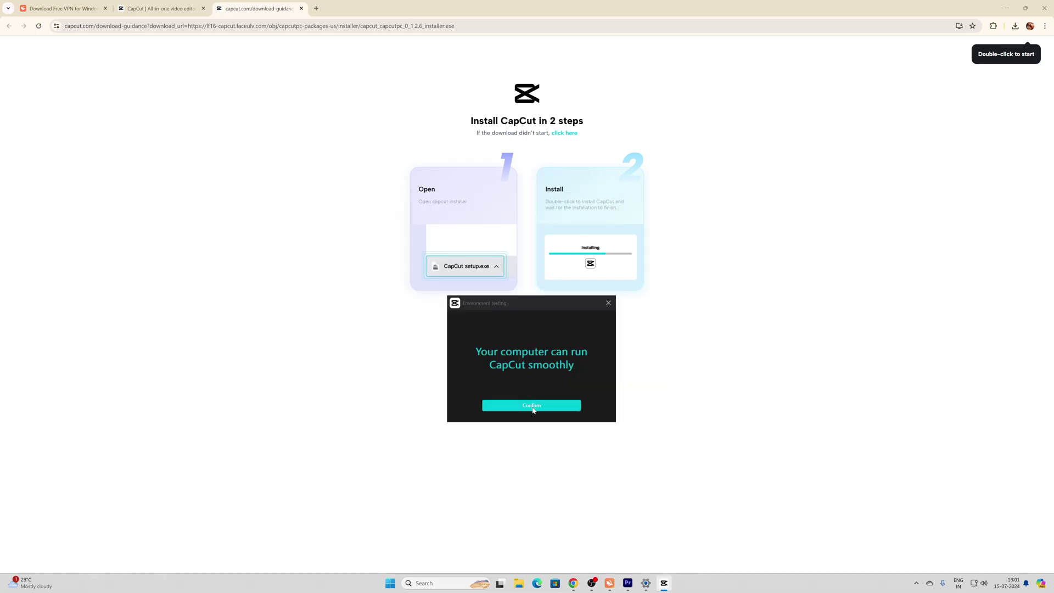
Step: Confirm the environment check, minimize Turbo VPN, accept CapCut's terms and maximize CapCut
left_click(537, 403)
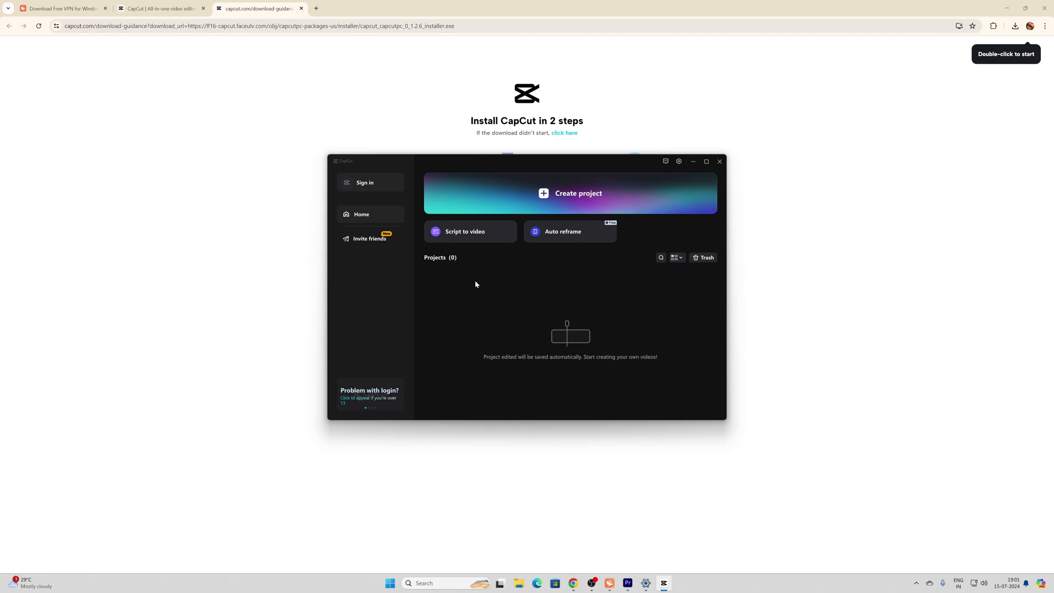
left_click(609, 583)
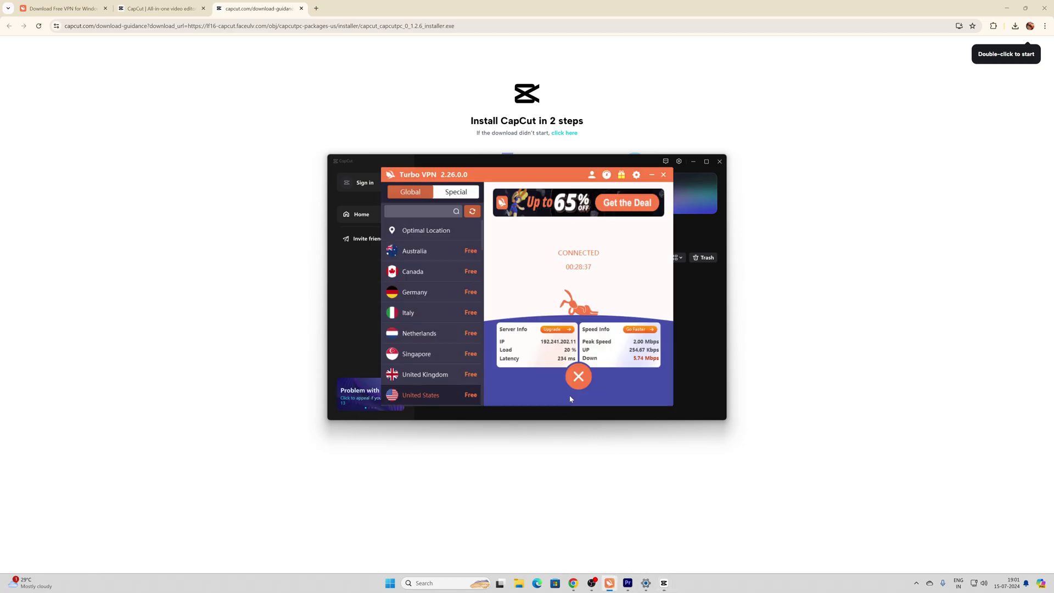
left_click(653, 177)
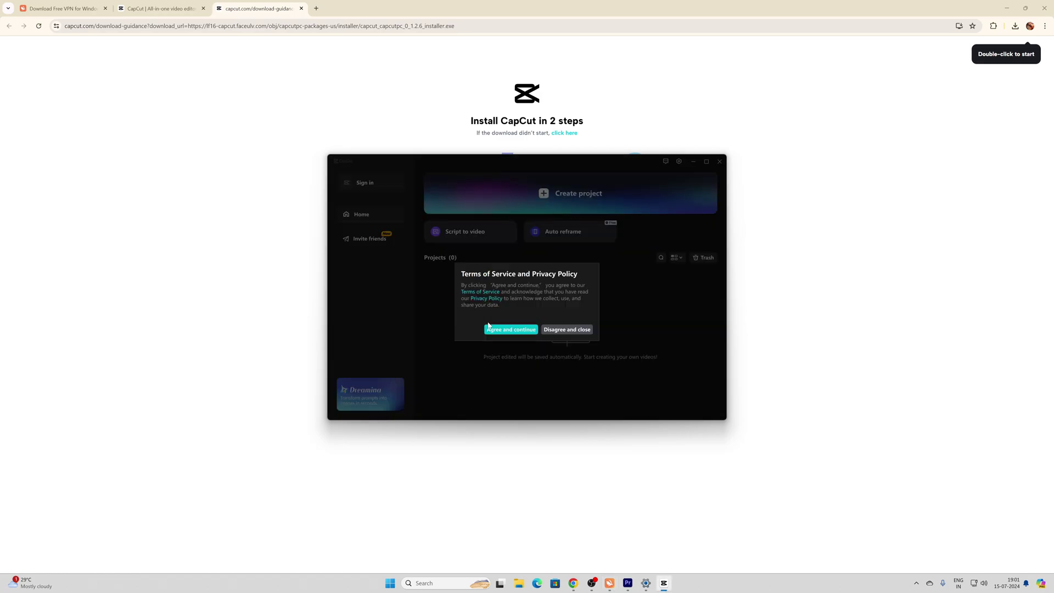
left_click(506, 328)
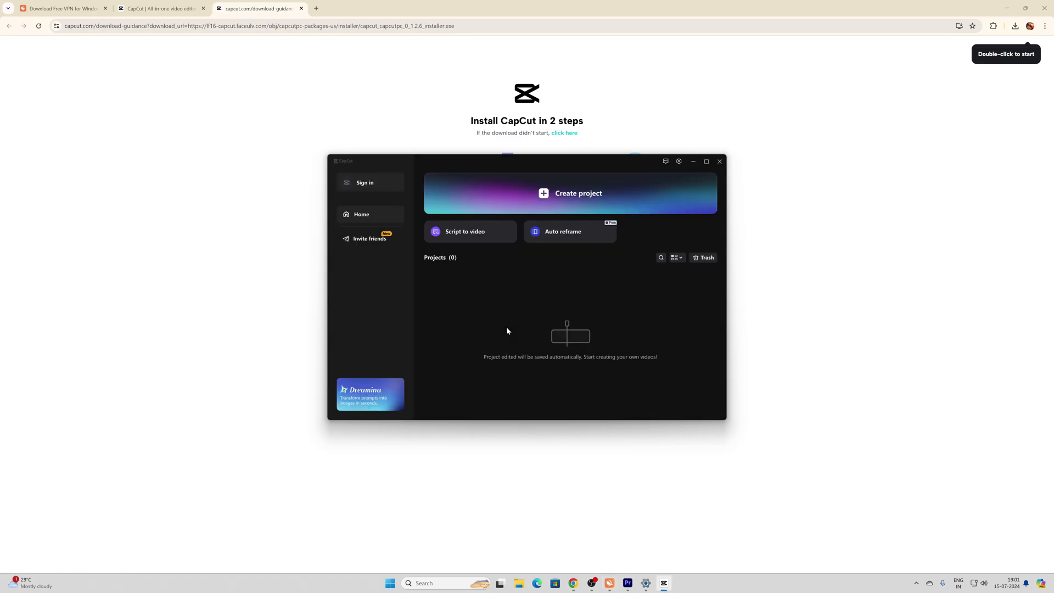
left_click(707, 161)
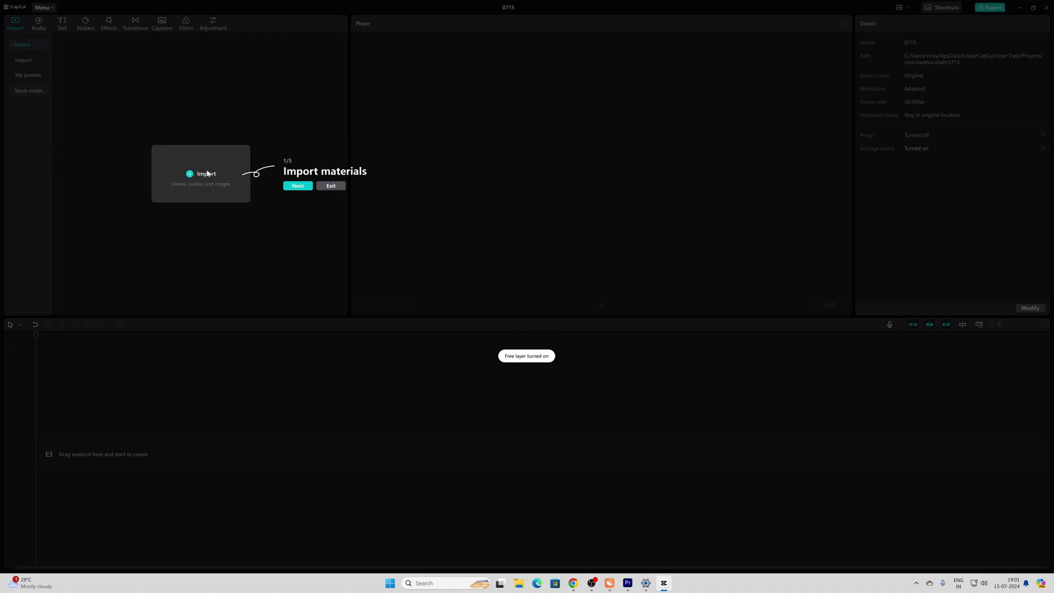
Step: Import example.mp4, drag it onto the timeline, select it and bring up the transitions library
left_click(298, 185)
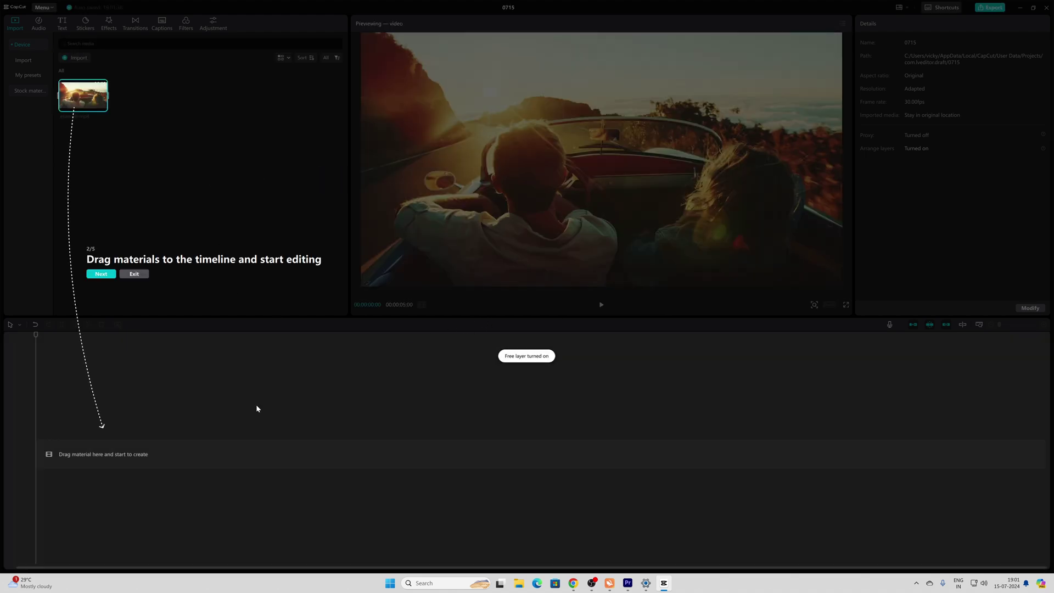
left_click(124, 276)
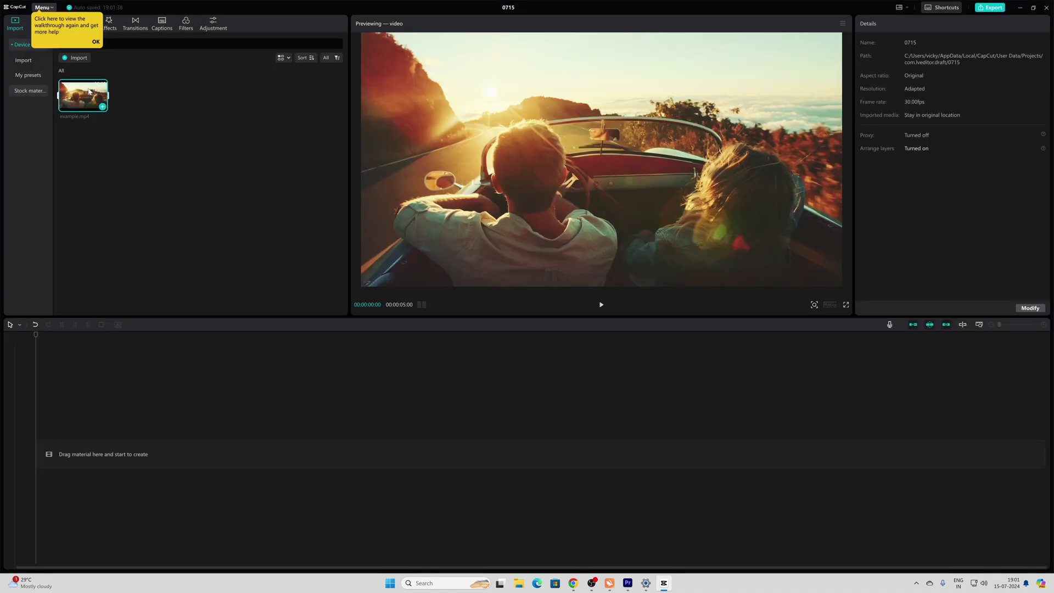
left_click_drag(90, 95, 60, 454)
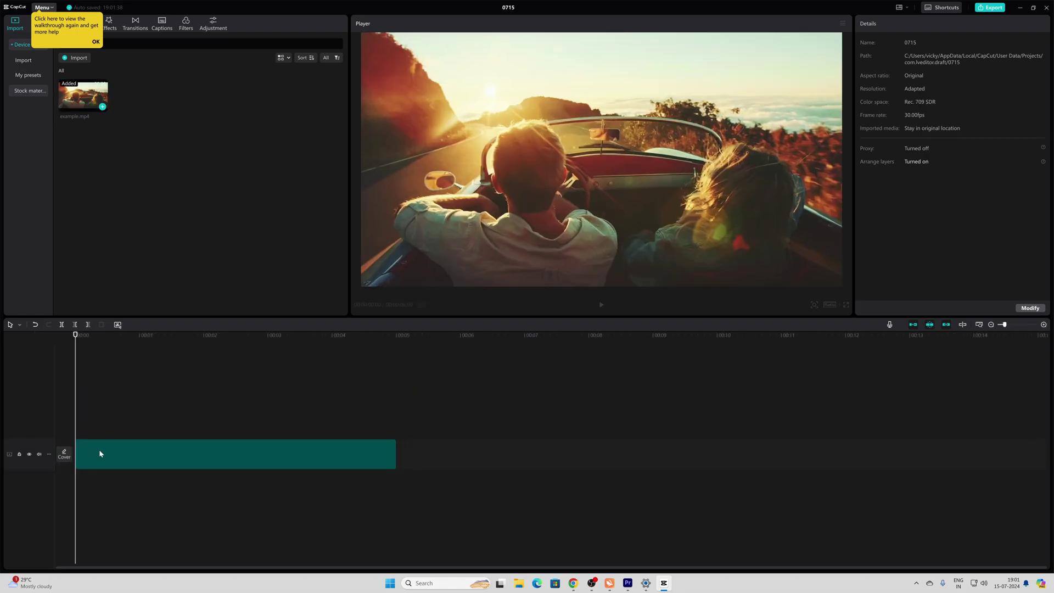
left_click(100, 453)
left_click(135, 23)
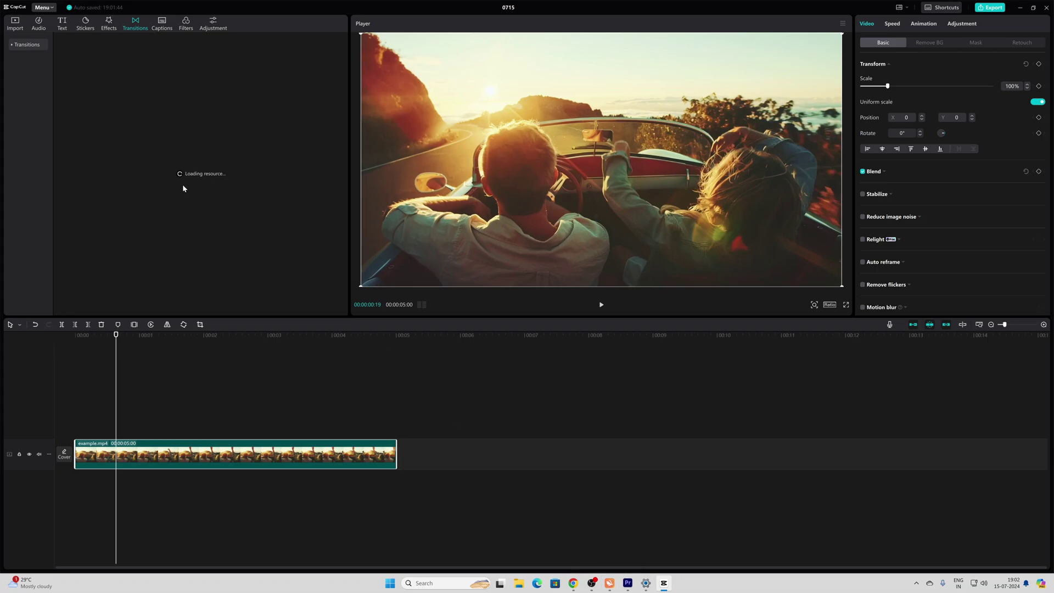
Step: Expand the transition categories and load the Overlay transitions, briefly checking Turbo VPN
left_click(11, 48)
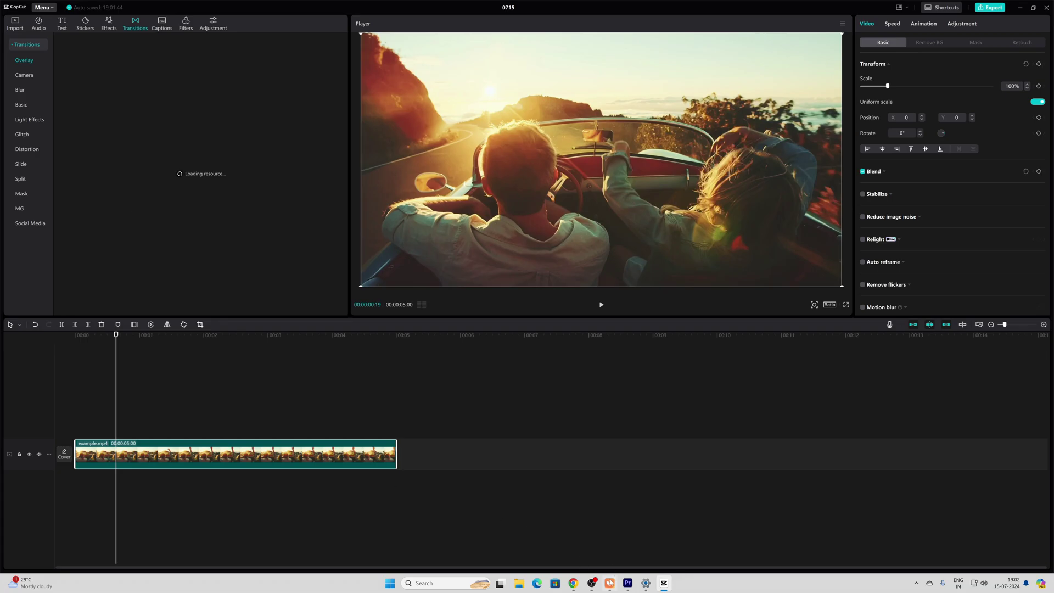
left_click(609, 583)
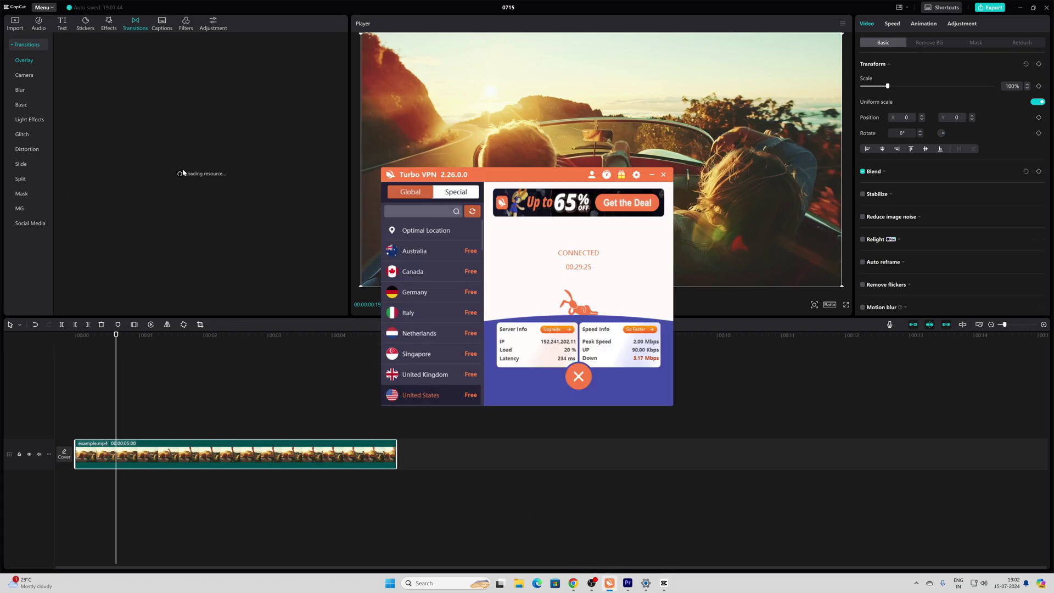
left_click(106, 54)
left_click(162, 24)
left_click(135, 23)
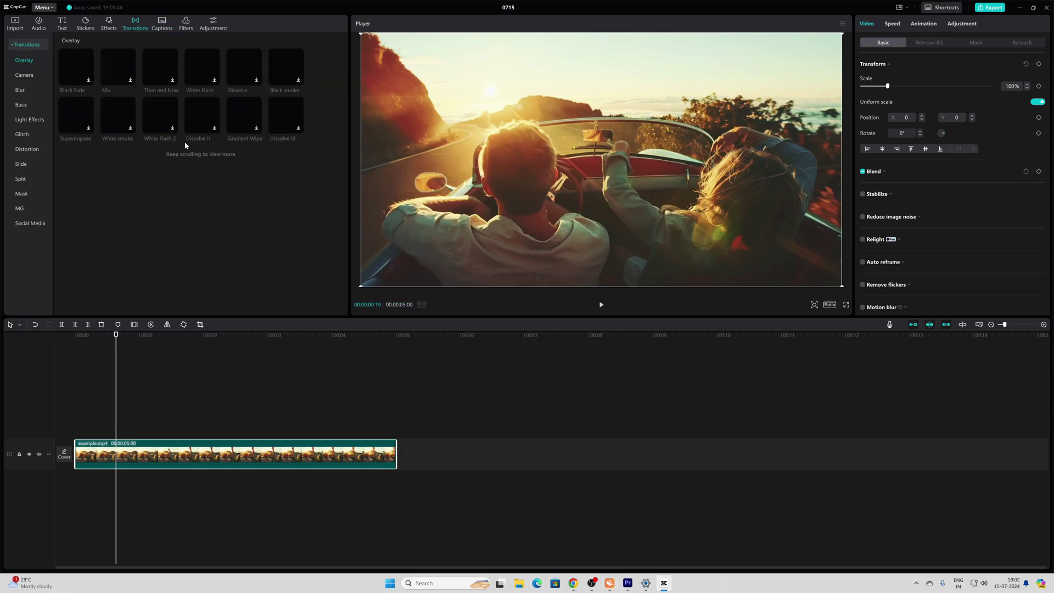
Step: Re-dock the transitions panel, check Turbo VPN, and download the Then and Now transition
left_click_drag(176, 16, 171, 77)
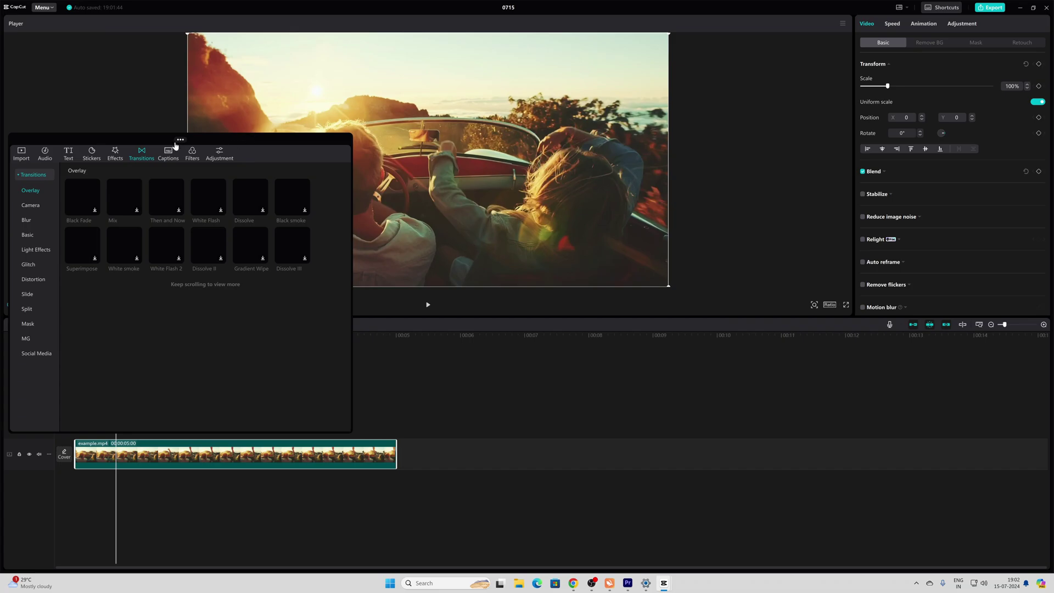
left_click_drag(175, 144, 168, 55)
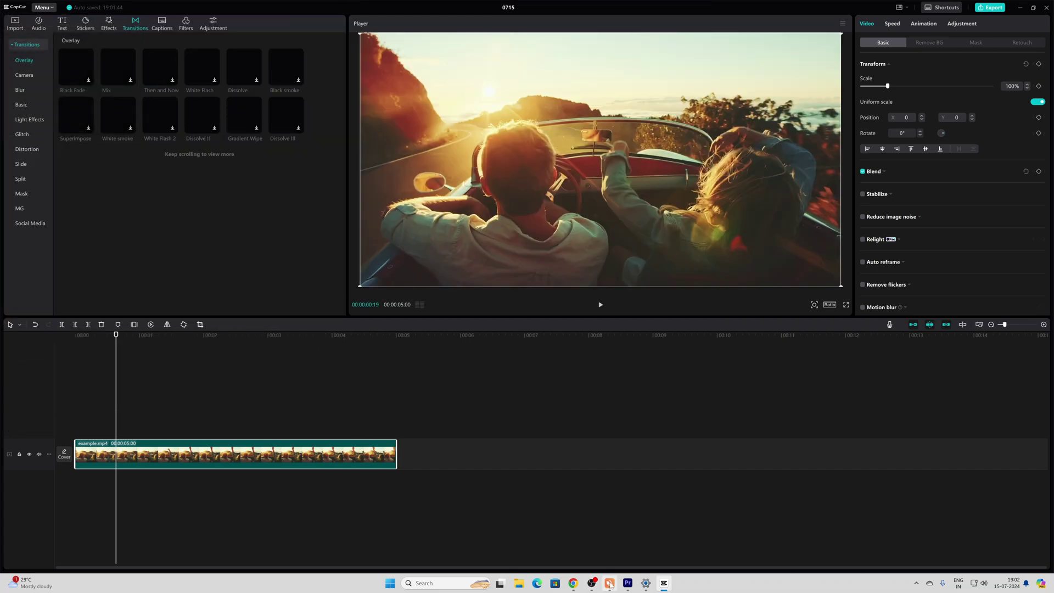
mouse_move(609, 583)
left_click(618, 548)
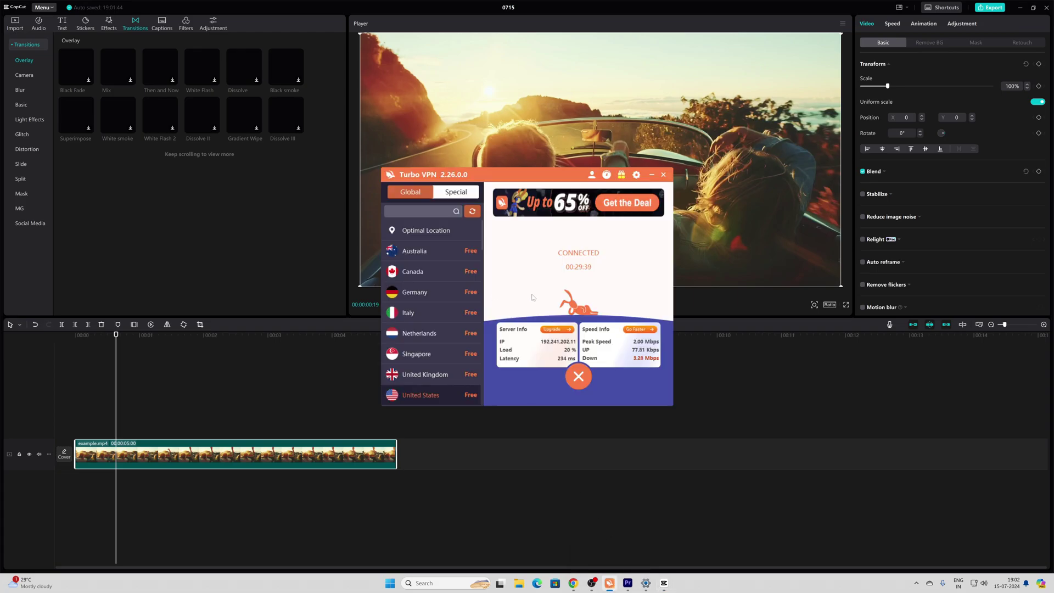
left_click(578, 377)
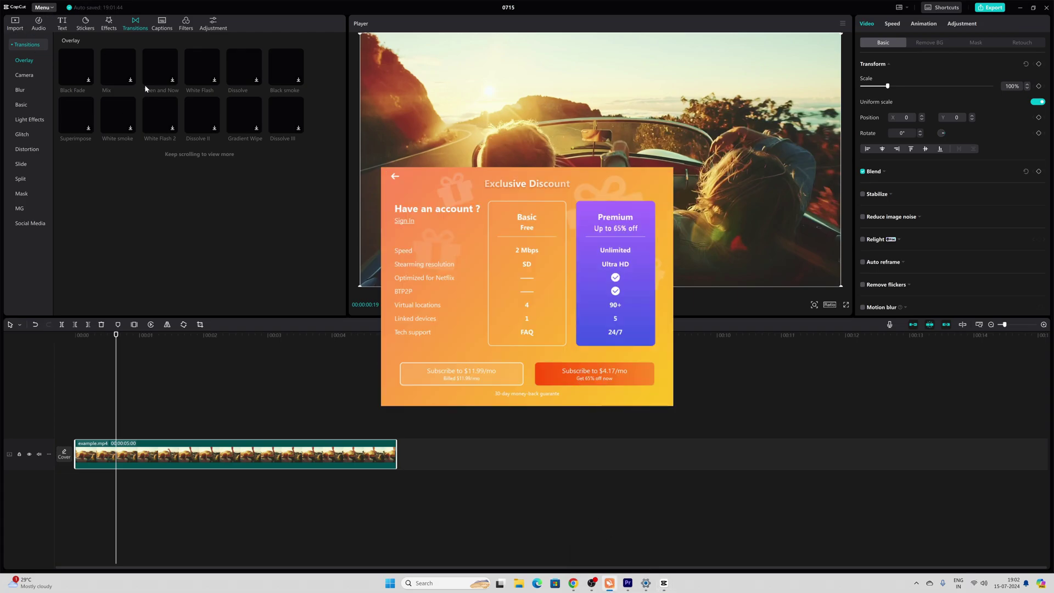
left_click(176, 84)
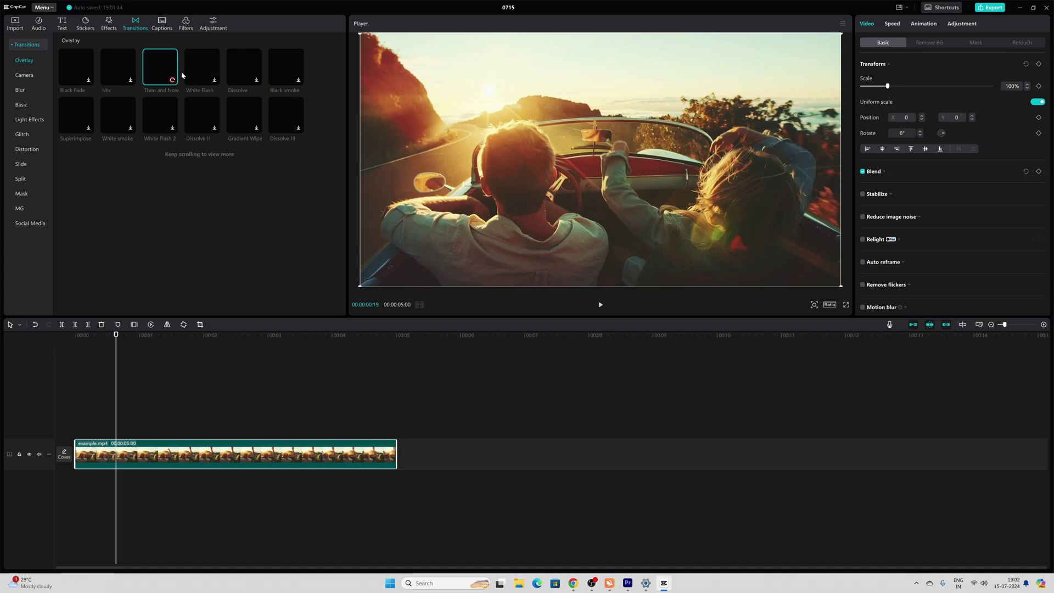
Step: Try downloading the Mix transition, then bring up Turbo VPN after the network error
left_click(129, 83)
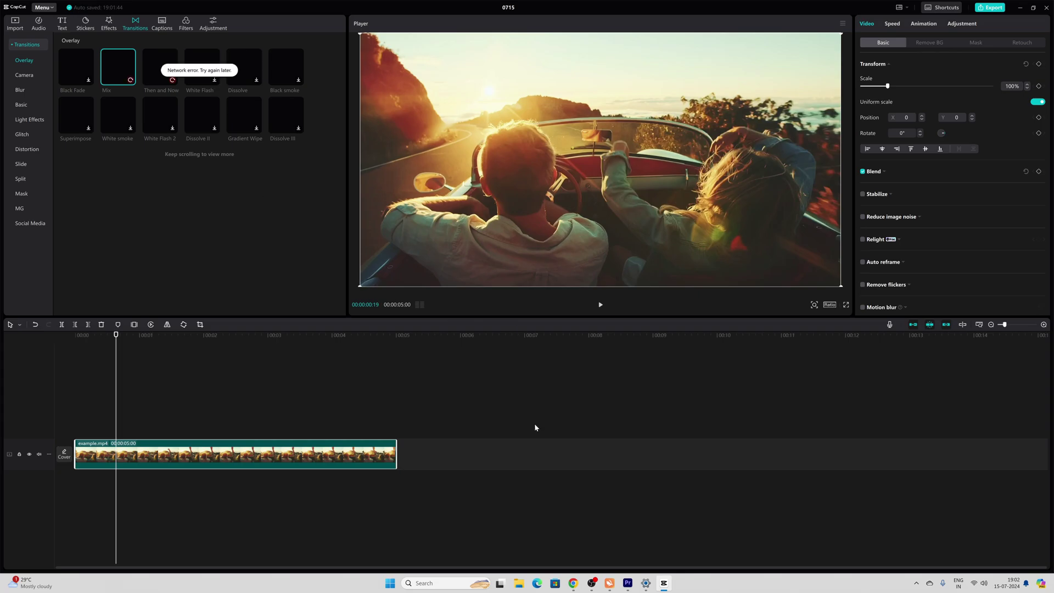
left_click(609, 583)
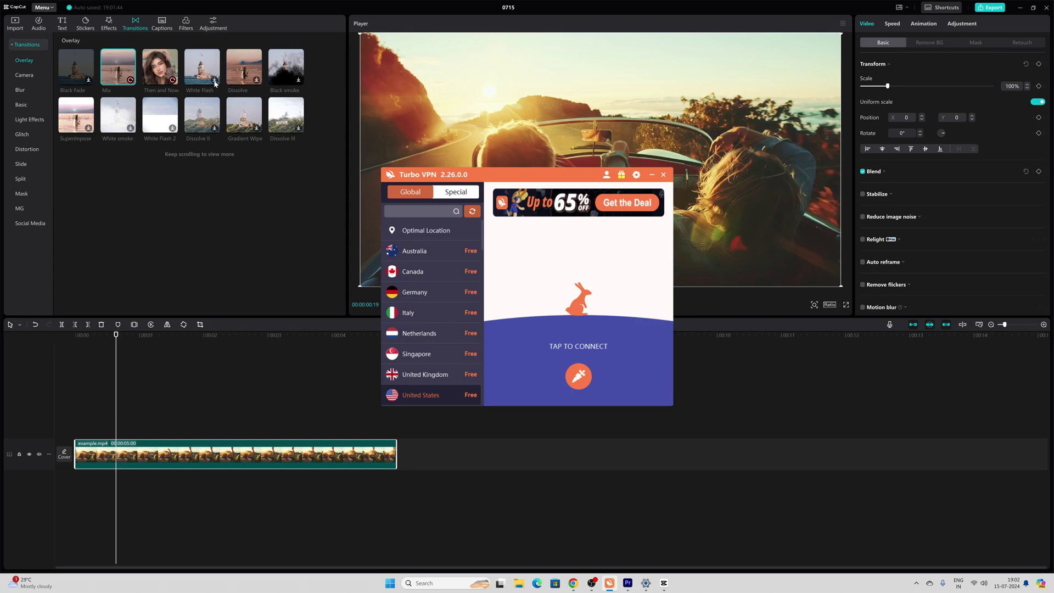
Step: Reconnect Turbo VPN and retry the White Flash transition download after its network error
left_click(215, 81)
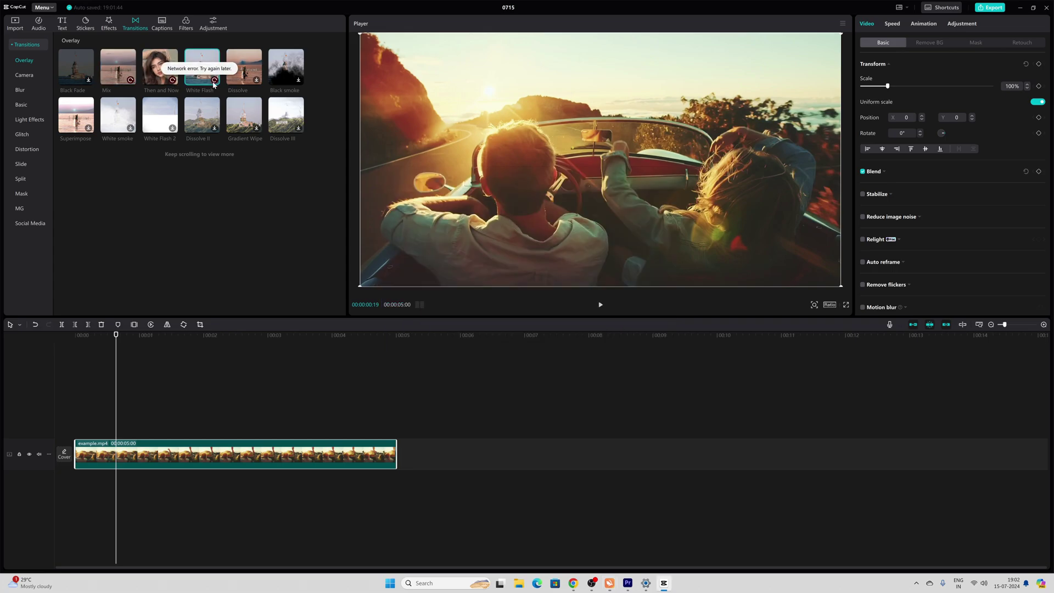
left_click(609, 582)
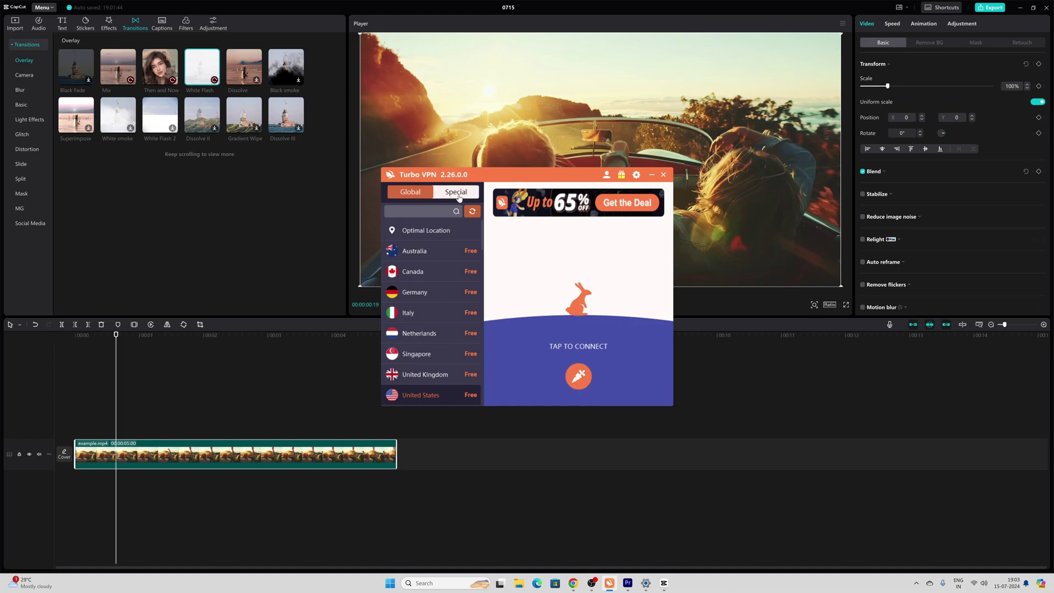
scroll(431, 349, "down", 1)
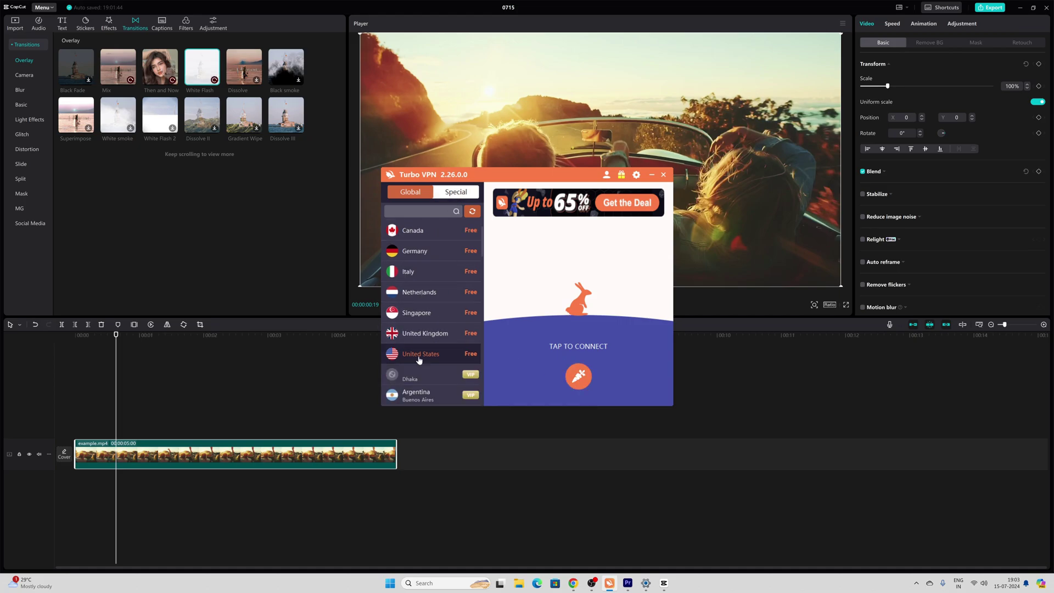
left_click(576, 377)
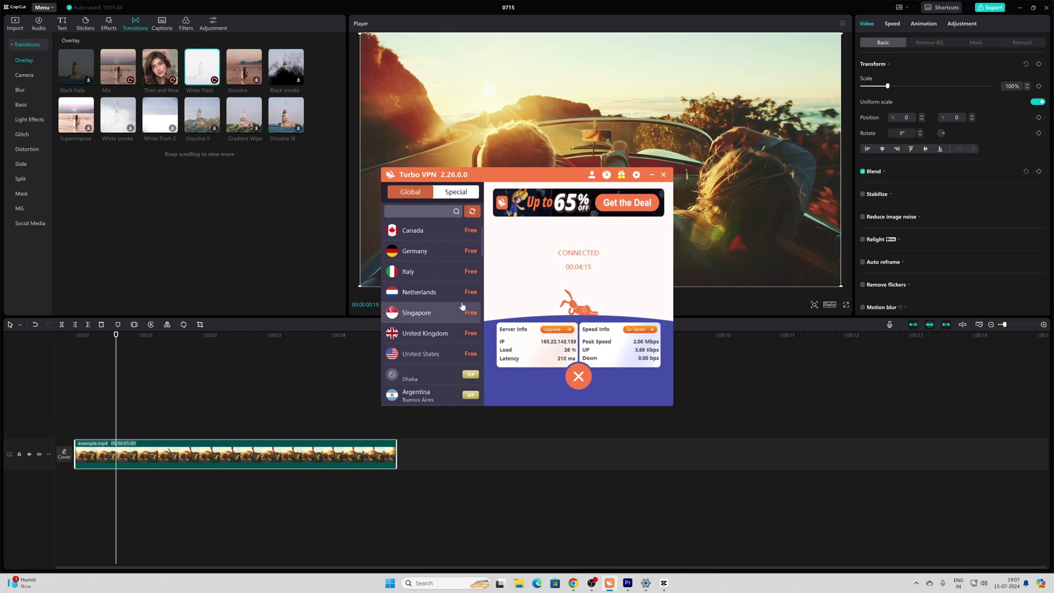
left_click(213, 80)
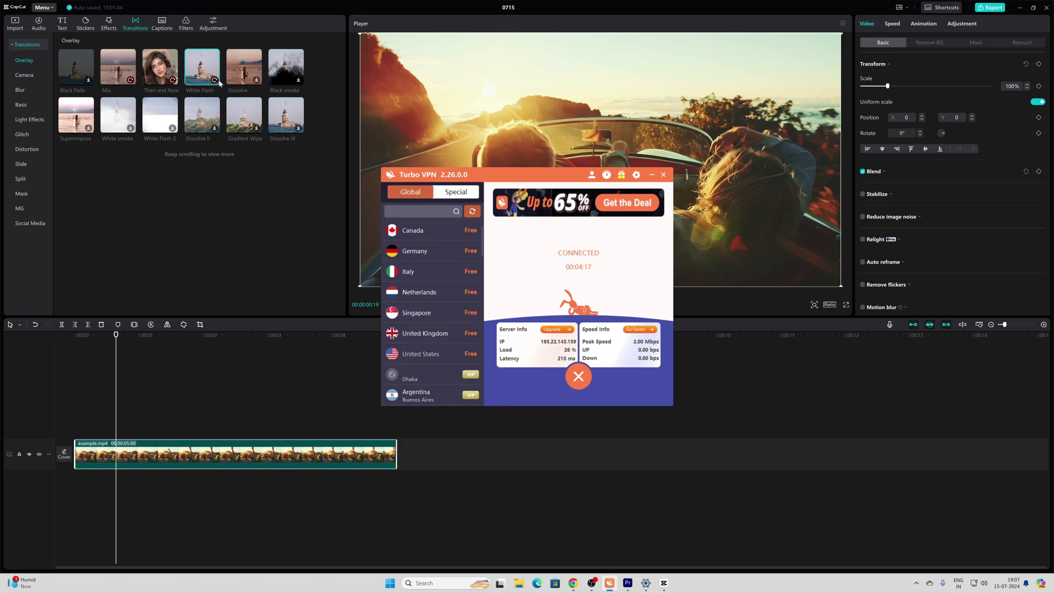